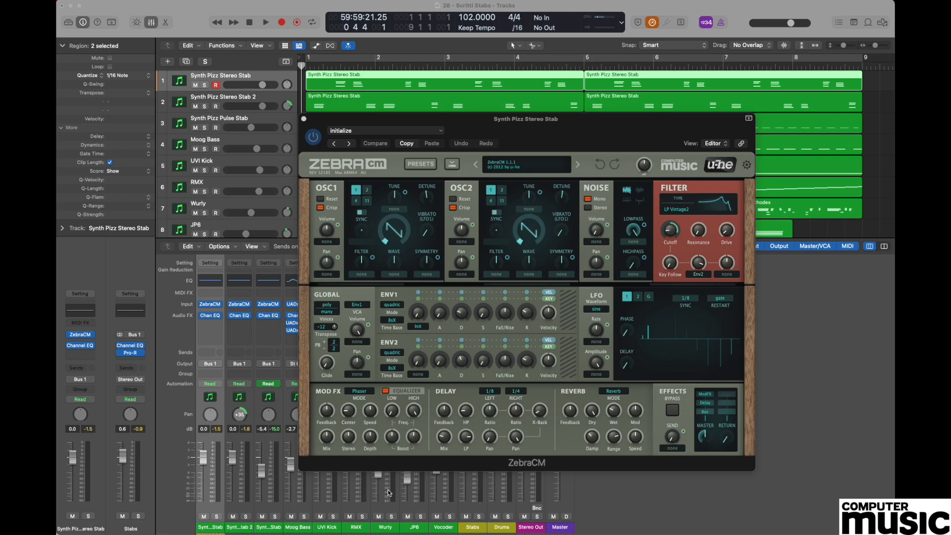
Load the init preset in ZebraCM and turn down the effects master level.
click(515, 164)
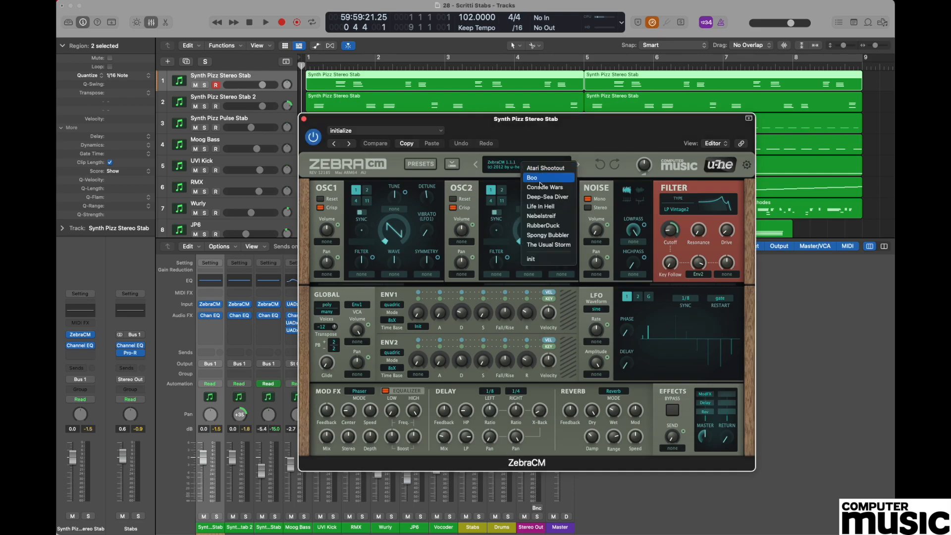
click(539, 258)
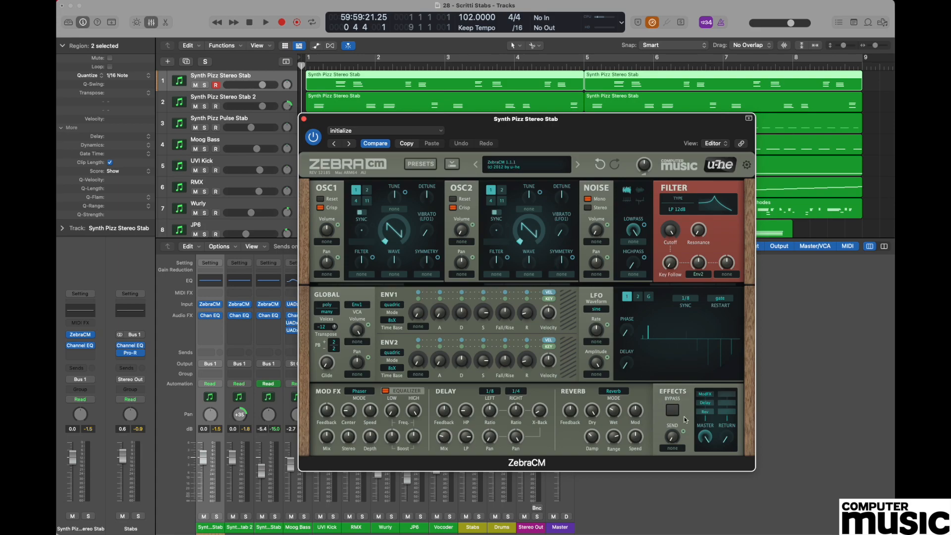
drag(708, 442, 708, 499)
Detune both oscillators slightly and raise OSC2's volume.
drag(429, 194, 428, 201)
mouse_move(529, 225)
drag(462, 231, 463, 175)
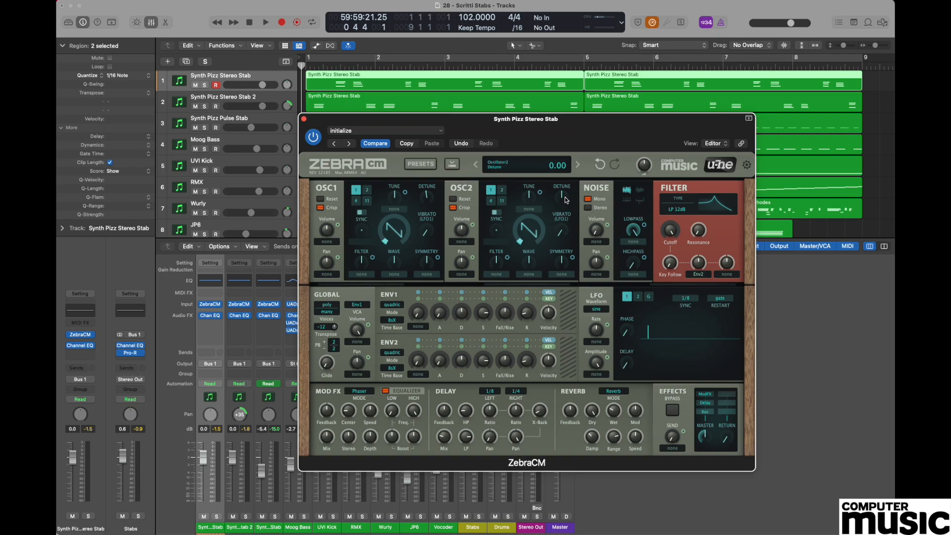
drag(563, 200, 564, 196)
Switch the filter type to LP Vintage2 and lower the filter cutoff.
click(680, 210)
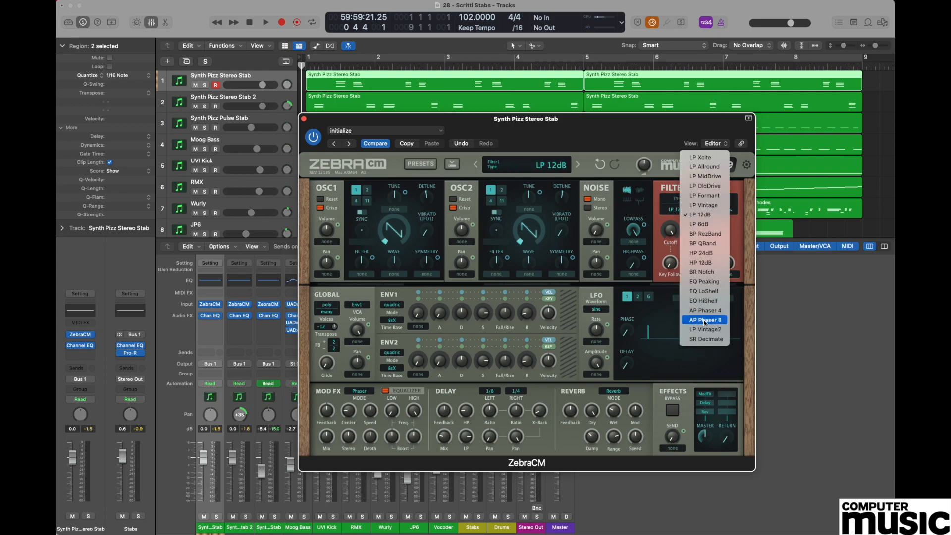
click(721, 332)
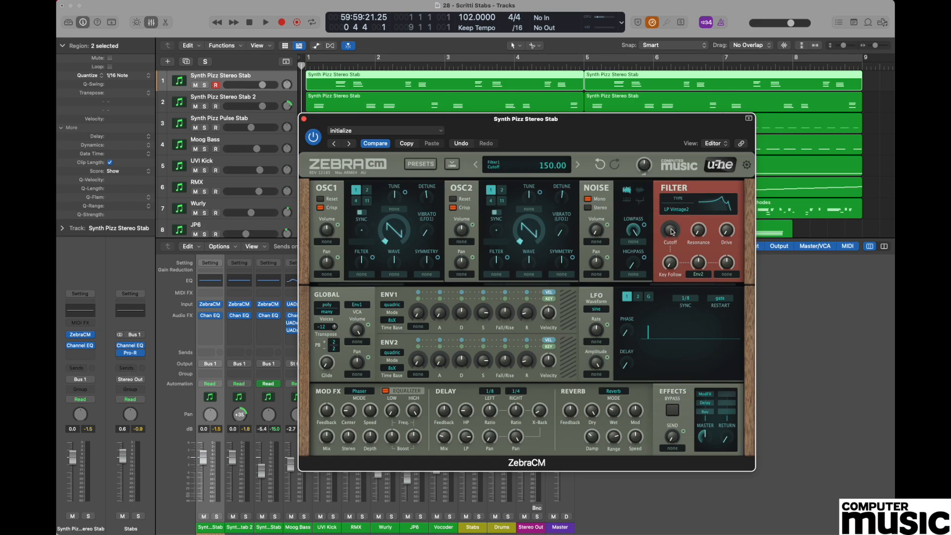
drag(671, 231, 683, 325)
Add a little filter drive and increase the Env2 modulation amount on the cutoff.
drag(730, 234, 730, 227)
drag(702, 266, 697, 240)
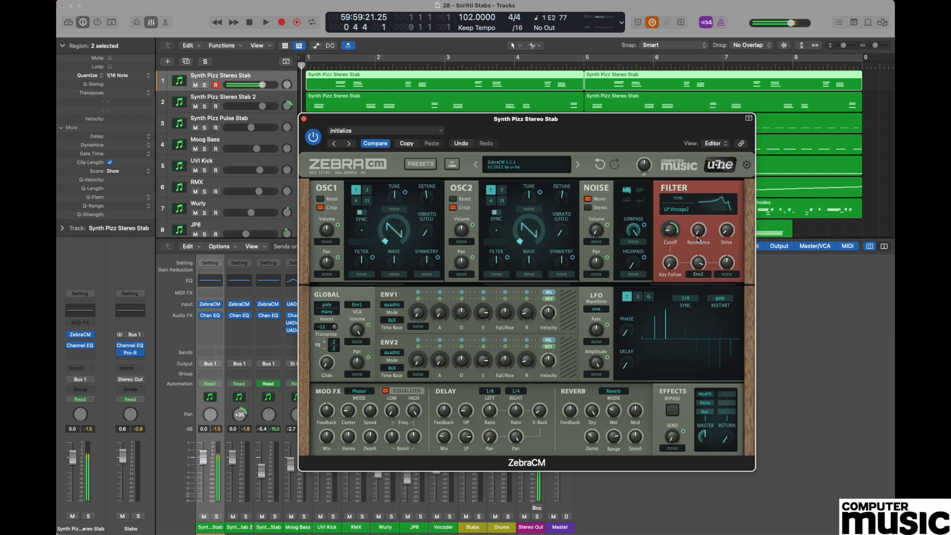
mouse_move(698, 238)
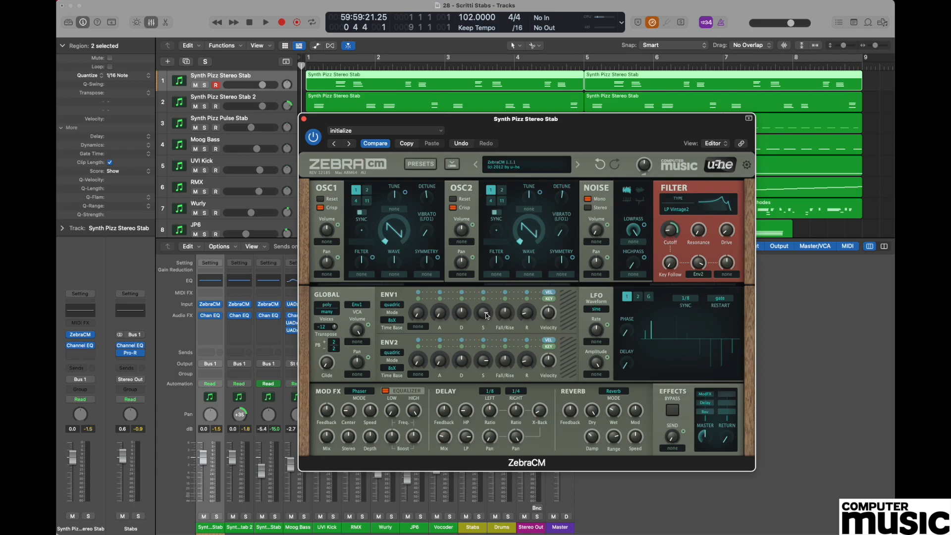
Shape ENV1 with a low sustain, shorter decay and longer release for a plucked stab.
drag(485, 315, 497, 429)
mouse_move(435, 319)
click(441, 315)
drag(461, 314, 460, 343)
drag(529, 313, 532, 296)
Shape ENV2 the same way, with a shorter decay, low sustain and longer release.
drag(466, 357, 468, 357)
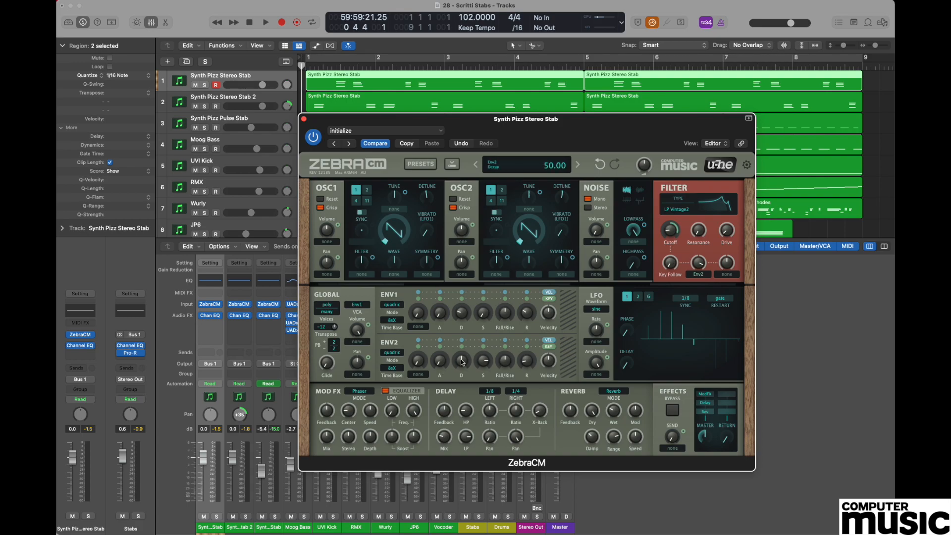
drag(461, 362, 460, 368)
drag(484, 362, 501, 490)
drag(528, 365, 532, 346)
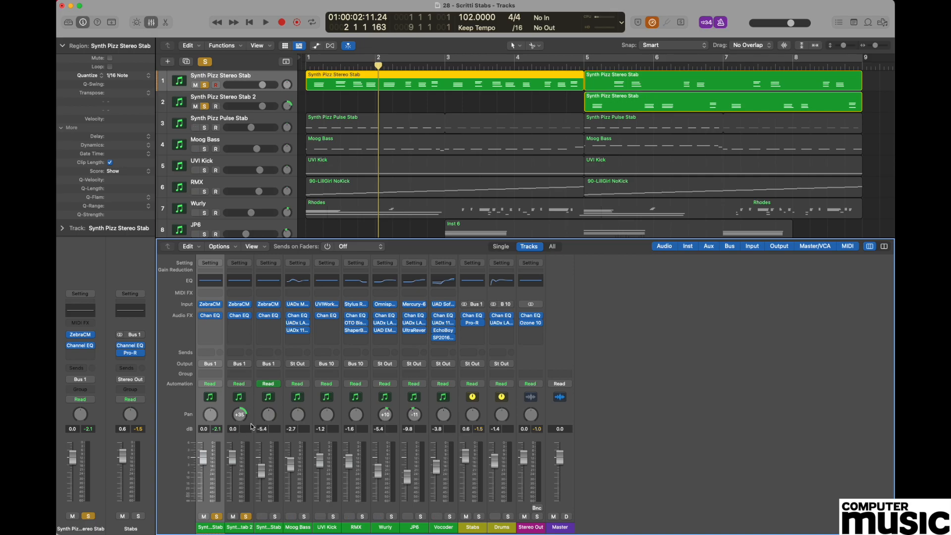
Copy the ZebraCM patch from the first stab track and paste it into the second stab track's ZebraCM.
mouse_move(234, 307)
click(209, 304)
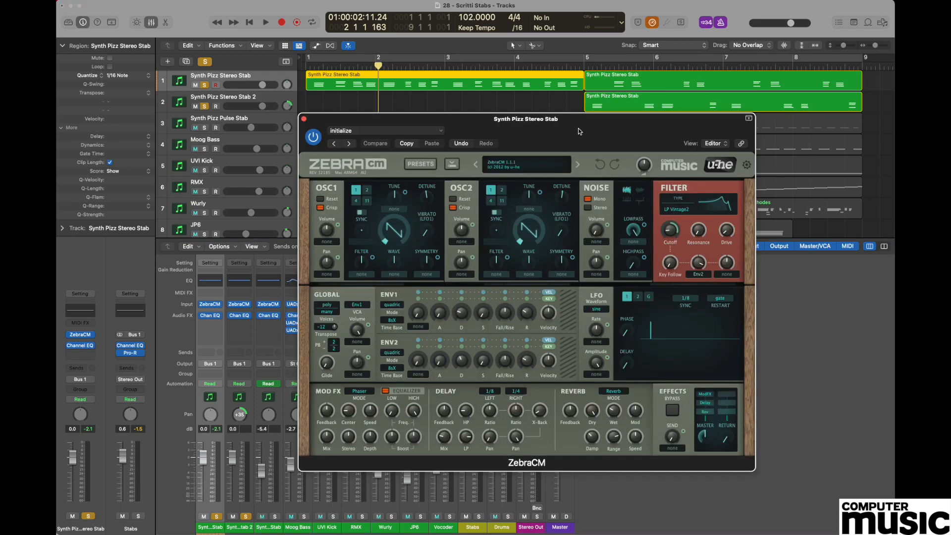
drag(438, 121, 499, 116)
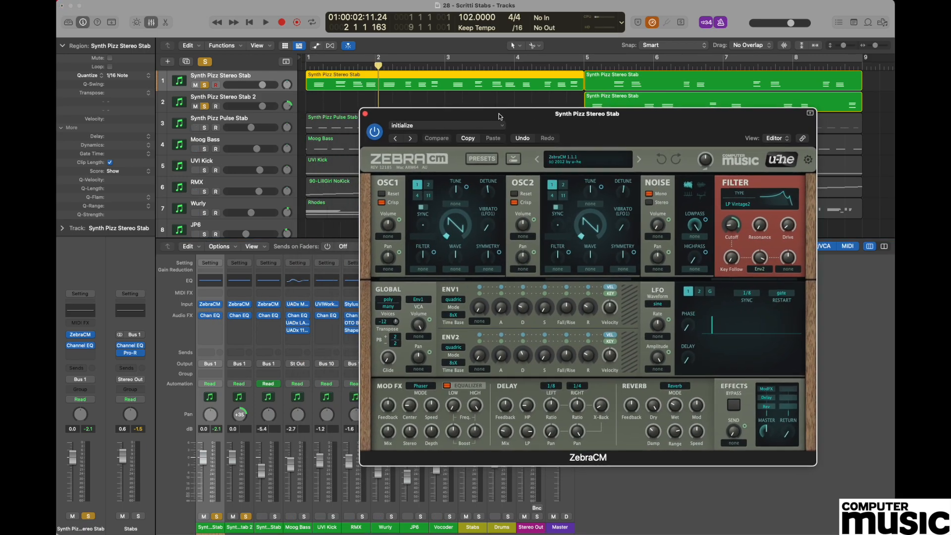
click(471, 138)
click(366, 106)
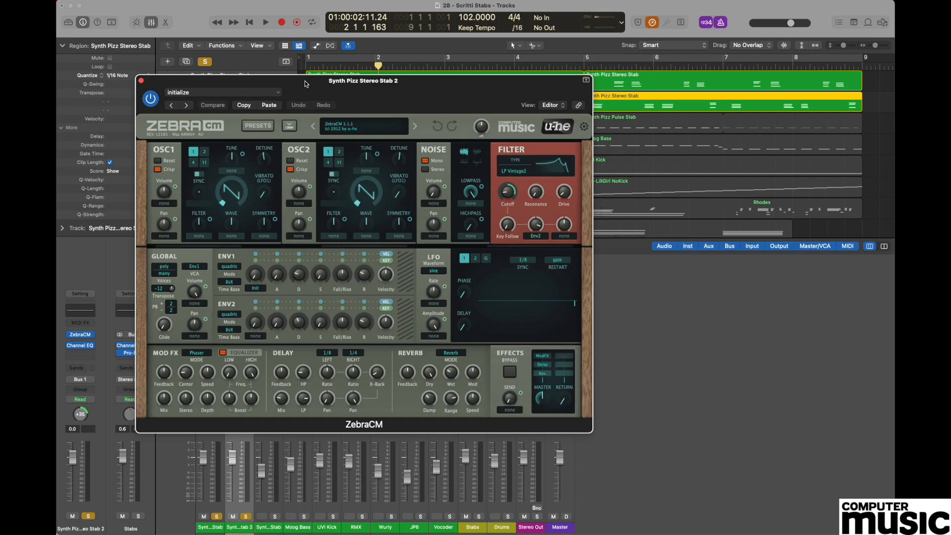
key(super+w)
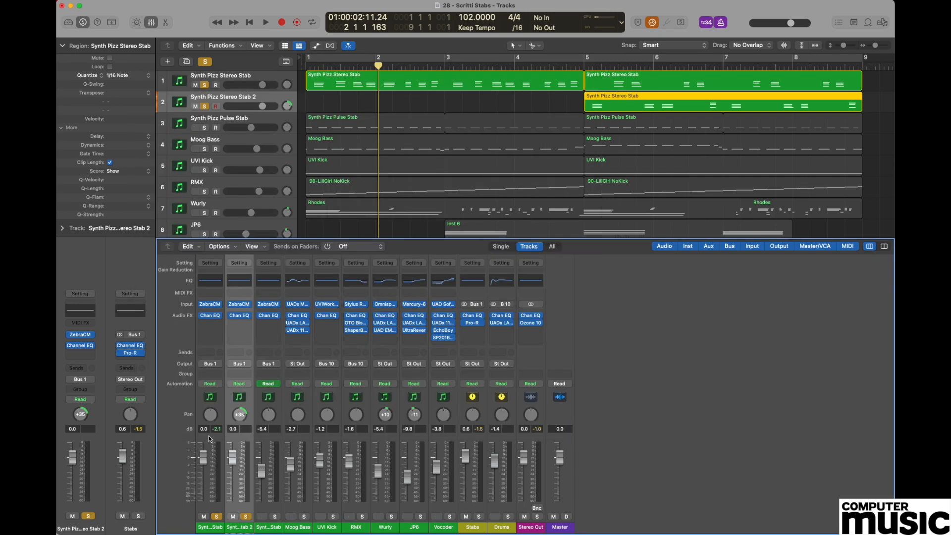
Pan the first stab track to -35 and copy its first region onto the second stab track.
mouse_move(210, 417)
mouse_down()
mouse_move(213, 439)
mouse_move(215, 432)
mouse_up()
click(395, 73)
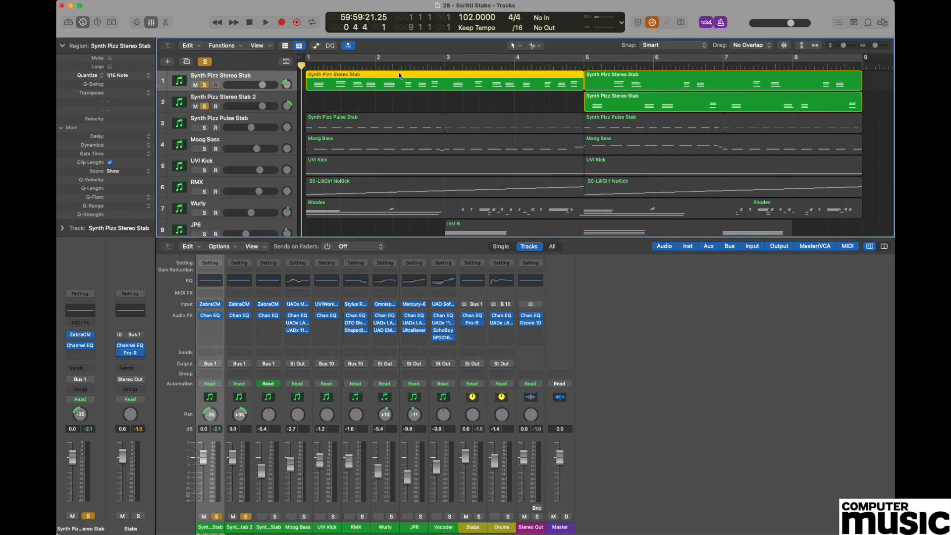
drag(400, 75, 400, 94)
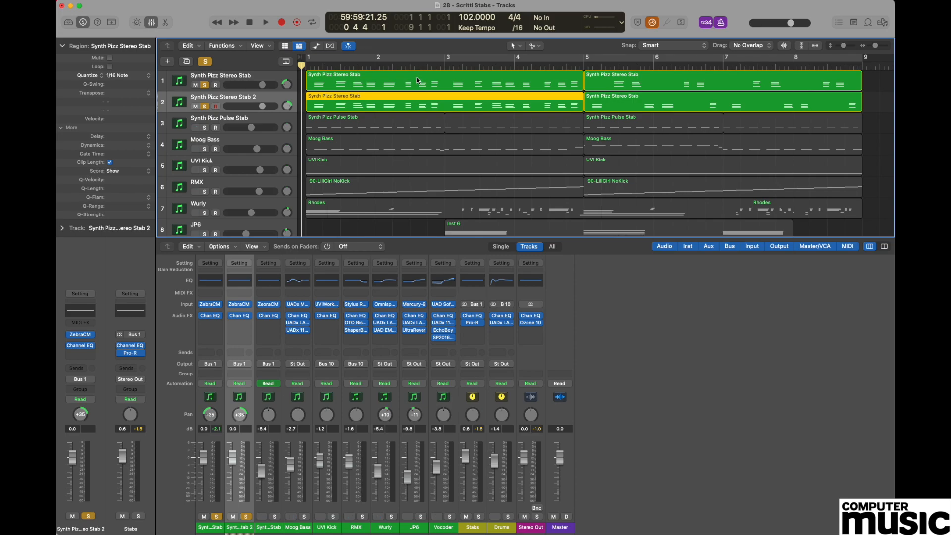
Open the first stab region in the Piano Roll and mute the three notes on the first beat.
click(416, 78)
double_click(414, 75)
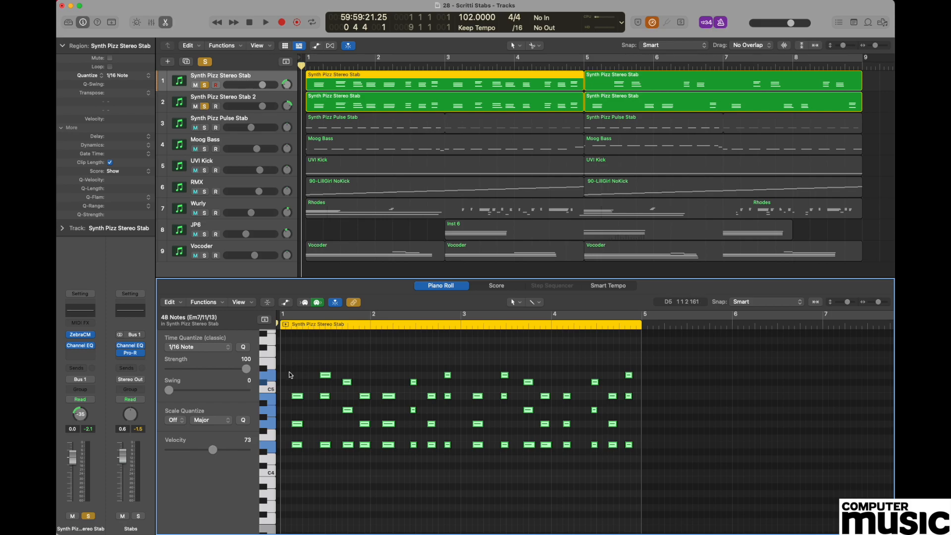
drag(292, 358, 303, 490)
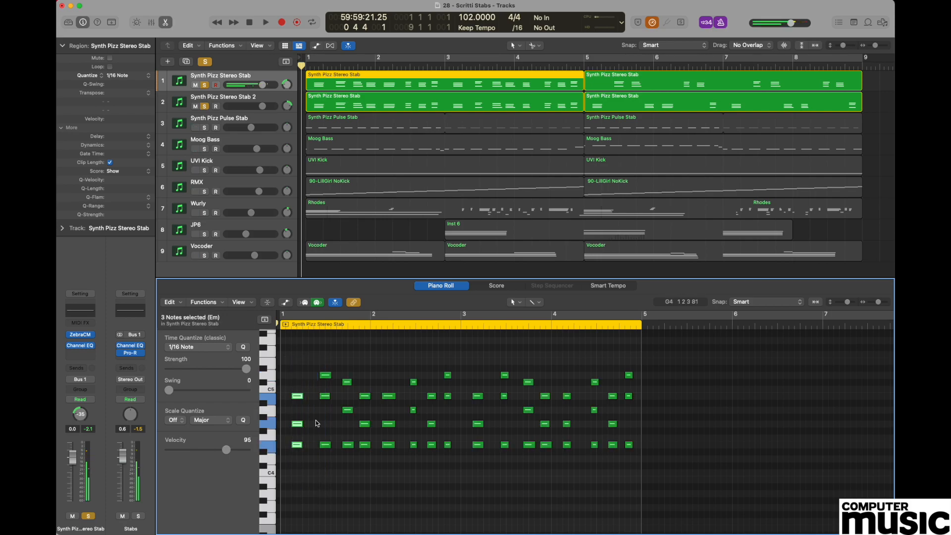
key(ctrl+m)
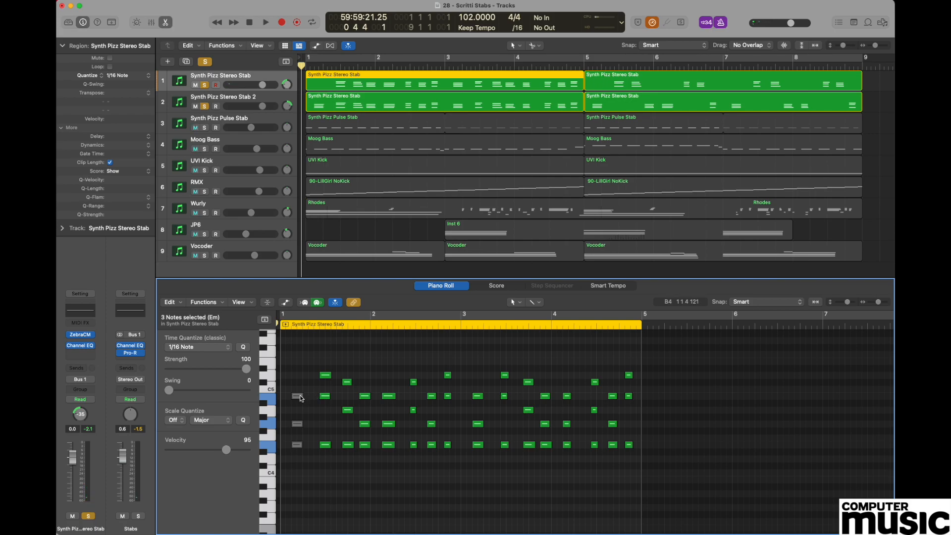
Open the copied region on the second stab track and mute six notes in its second beat.
click(370, 96)
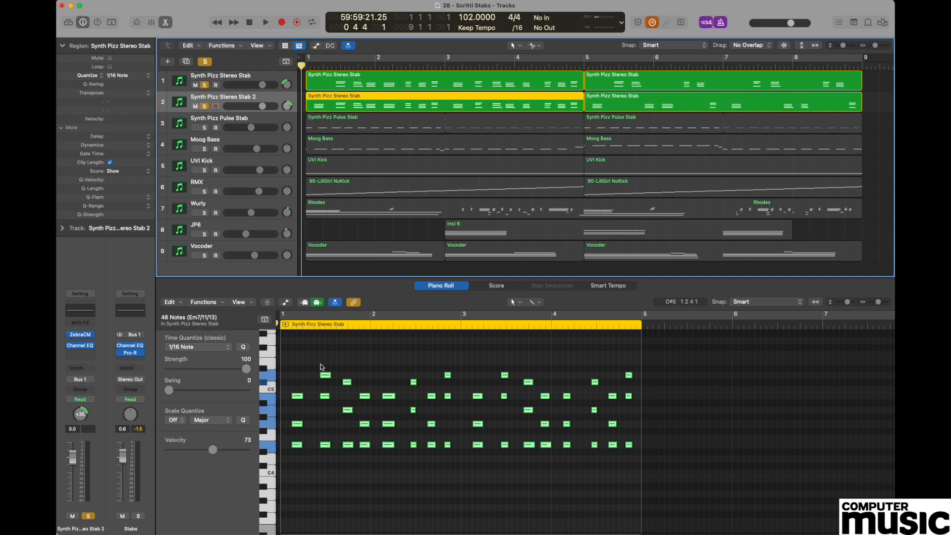
drag(320, 351, 350, 456)
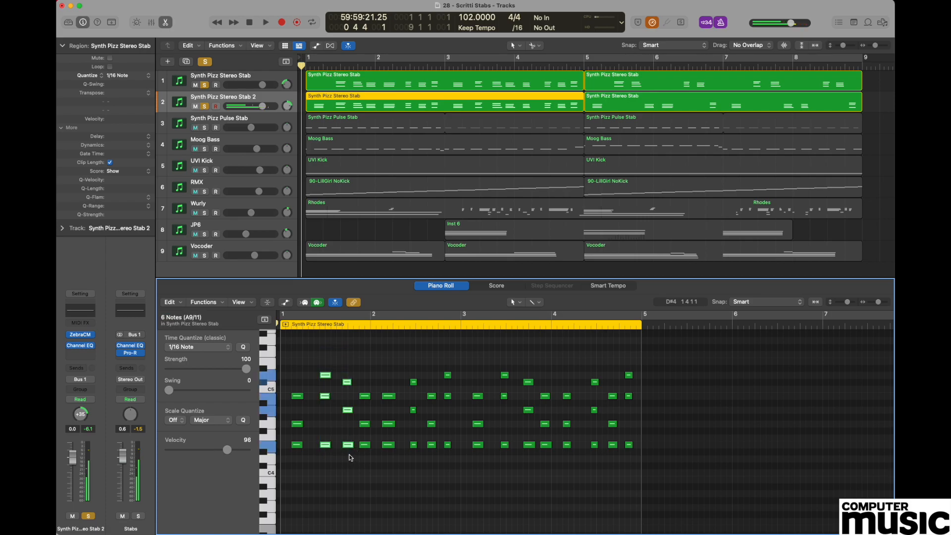
key(Delete)
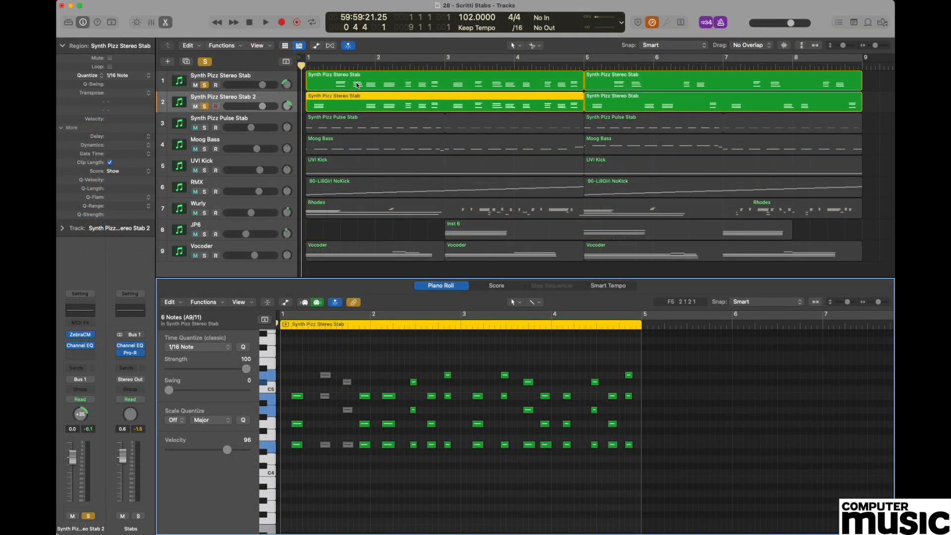
key(x)
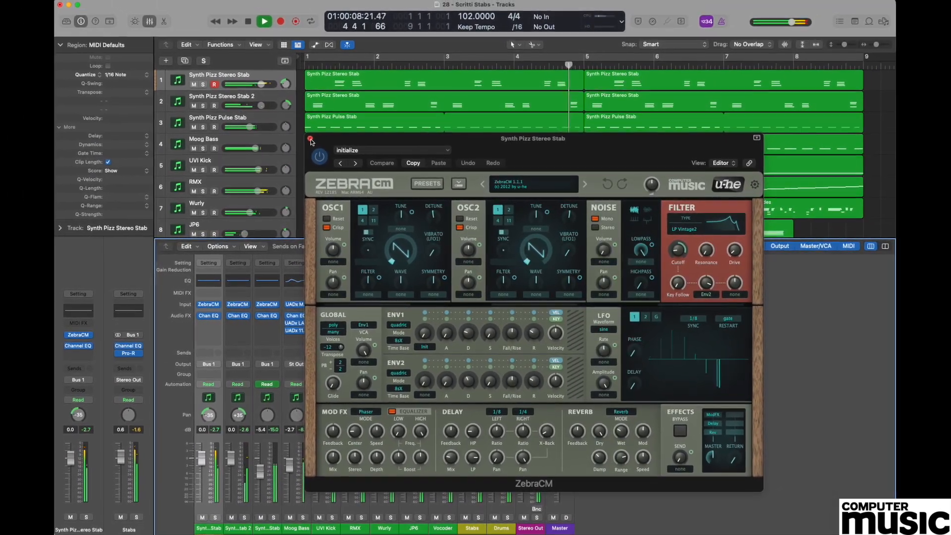
click(307, 138)
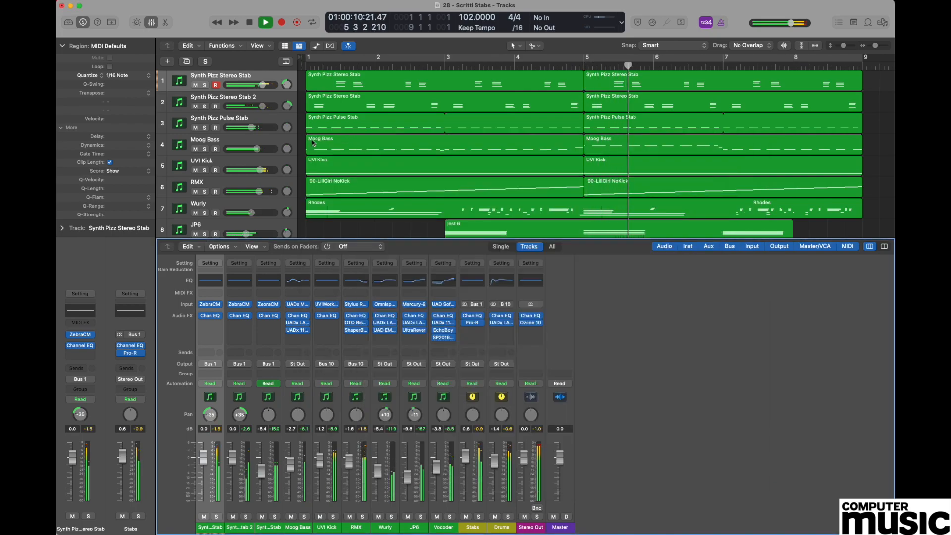